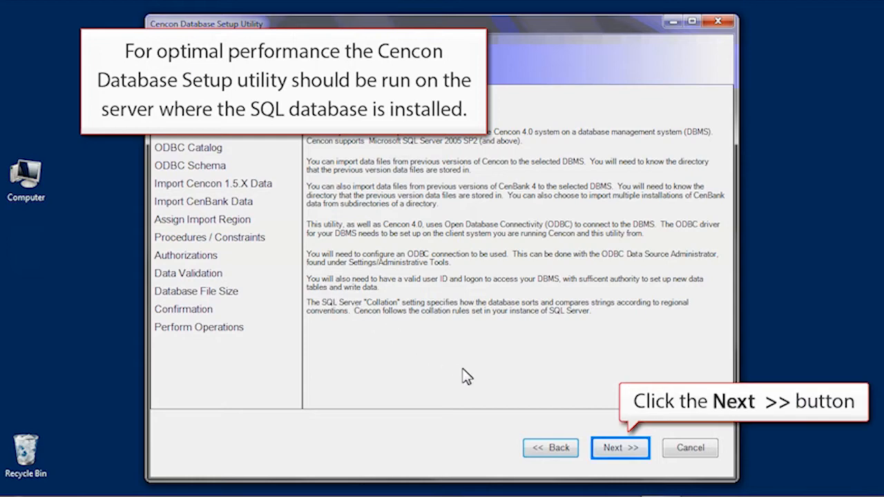
# Step: Advance from the Introduction page to Select Operation, with Create or Update a Cencon database selected
pyautogui.click(596, 449)
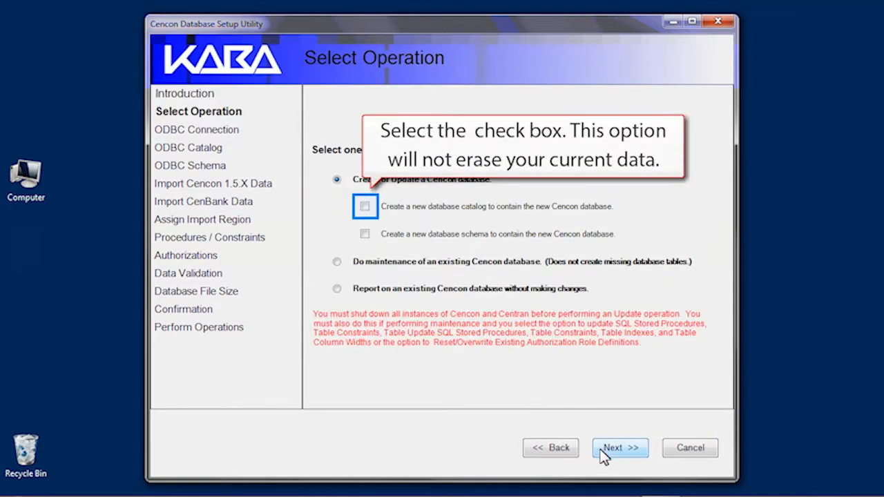
# Step: Choose a new database catalog and connect through the Cencon4 machine data source with the SQL Server login
pyautogui.click(365, 207)
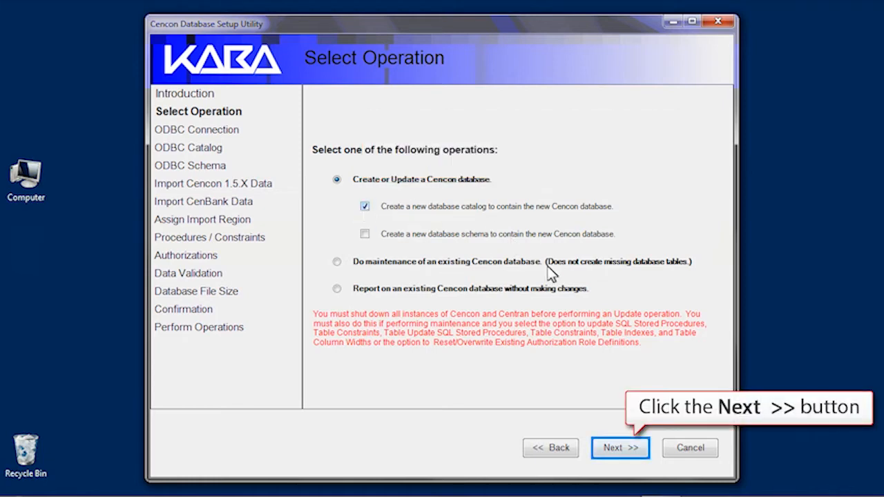
pyautogui.click(612, 449)
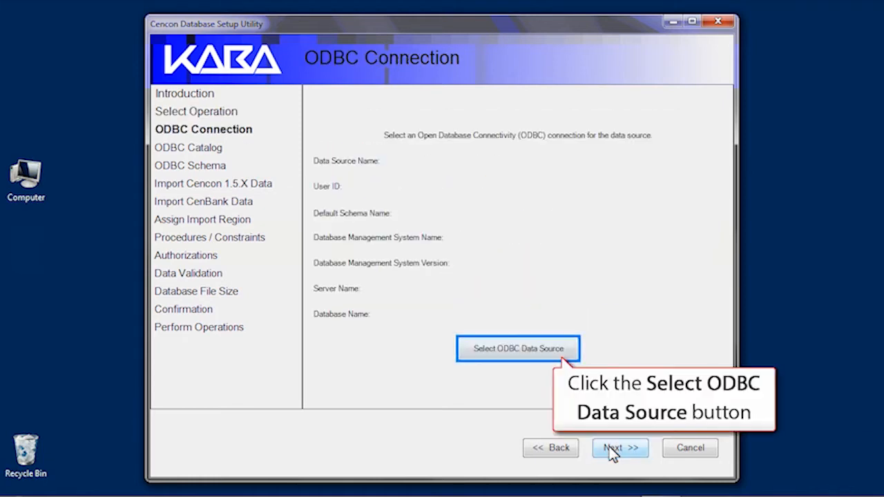
pyautogui.click(536, 356)
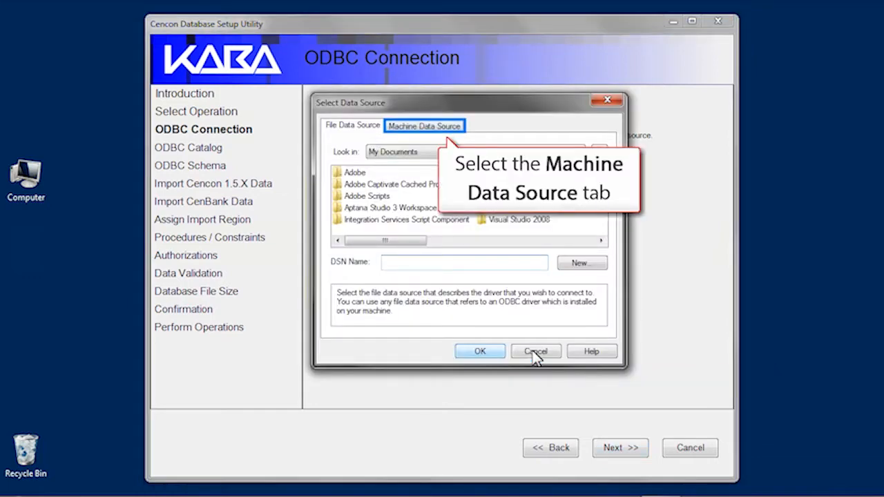
pyautogui.click(403, 126)
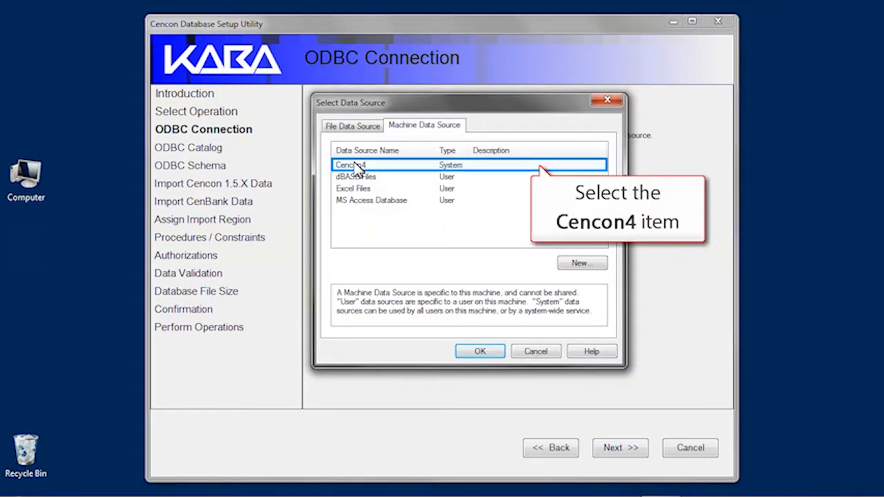
pyautogui.click(355, 165)
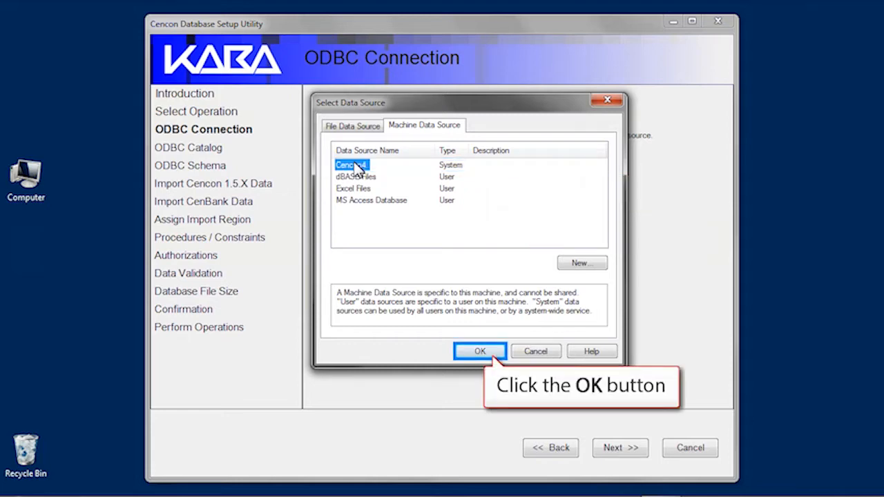
pyautogui.click(478, 352)
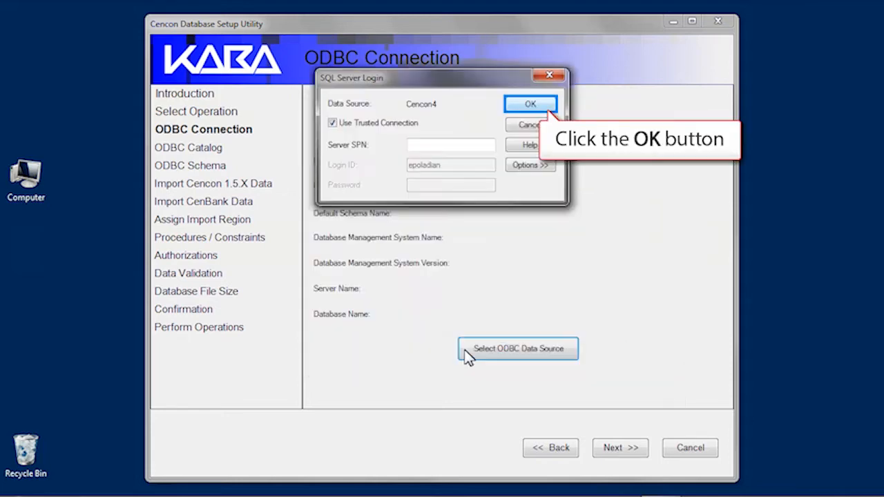
pyautogui.click(530, 105)
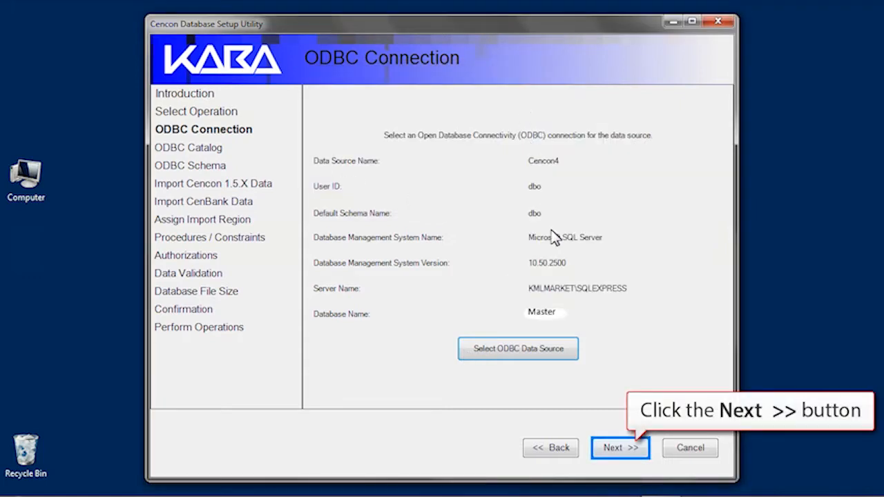
pyautogui.click(612, 449)
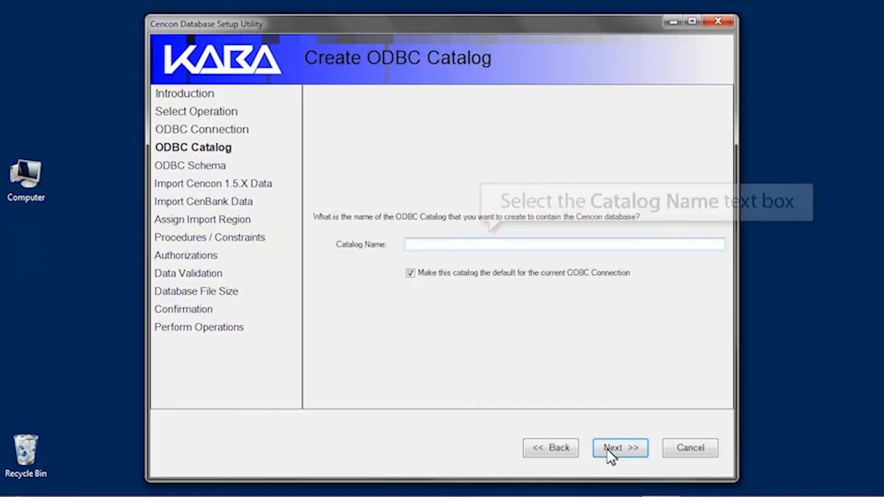
# Step: Enter Cencon4 as the catalog name and continue to Select ODBC Schema
pyautogui.click(449, 244)
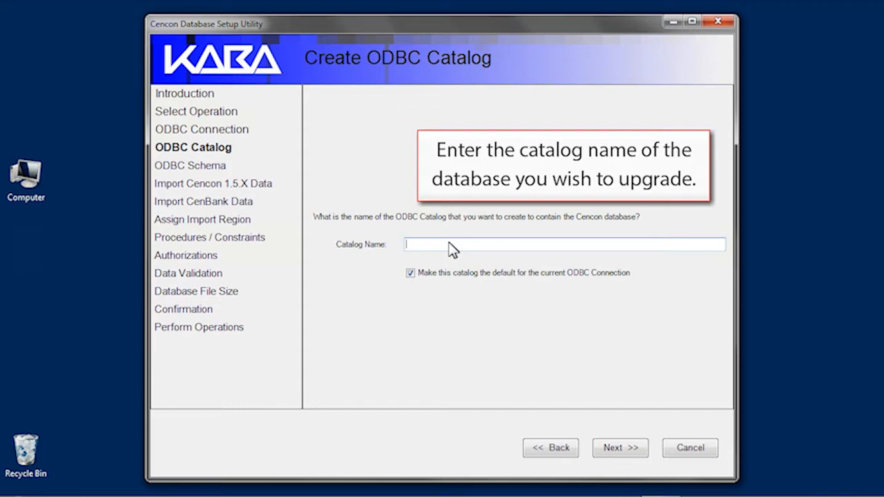
pyautogui.write('Cencon41')
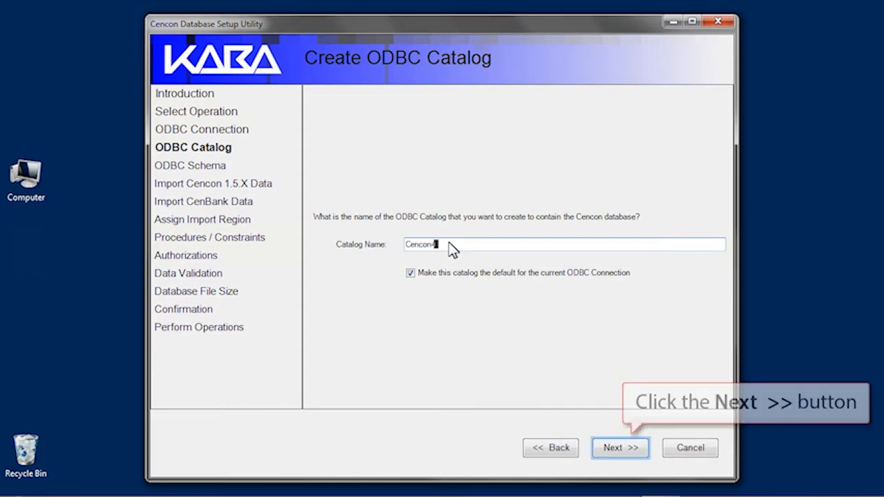
pyautogui.click(620, 453)
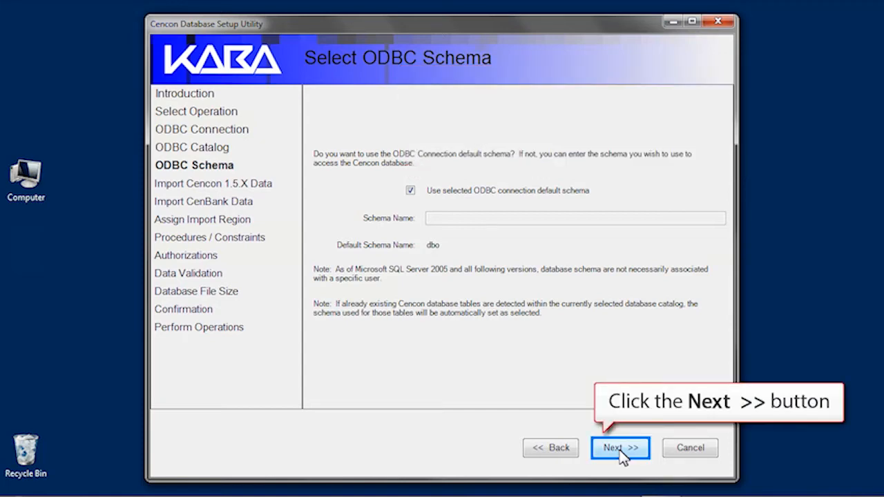
# Step: Keep the dbo schema and enable importing Cencon 1.5.X files from C:\Cencon 2000
pyautogui.click(621, 449)
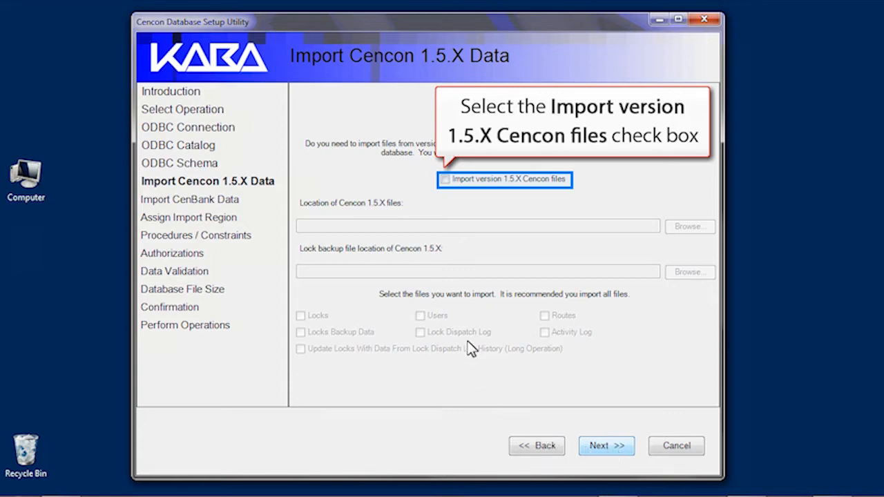
pyautogui.click(444, 179)
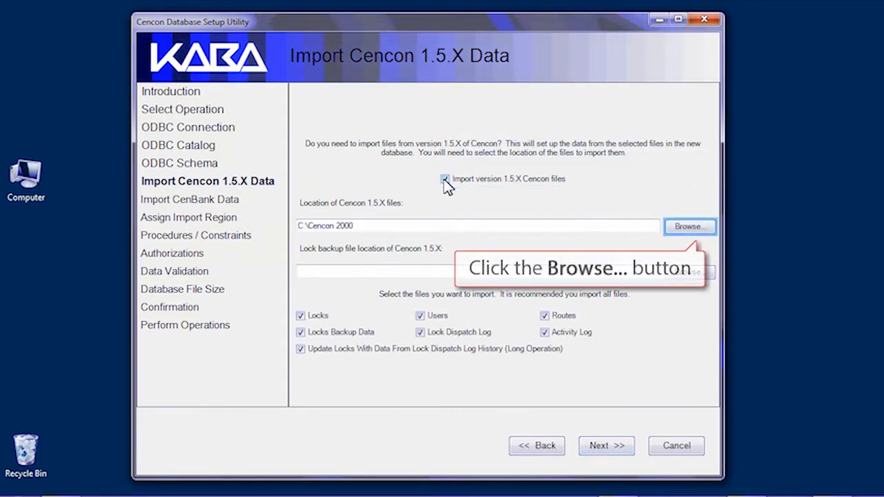
pyautogui.click(680, 233)
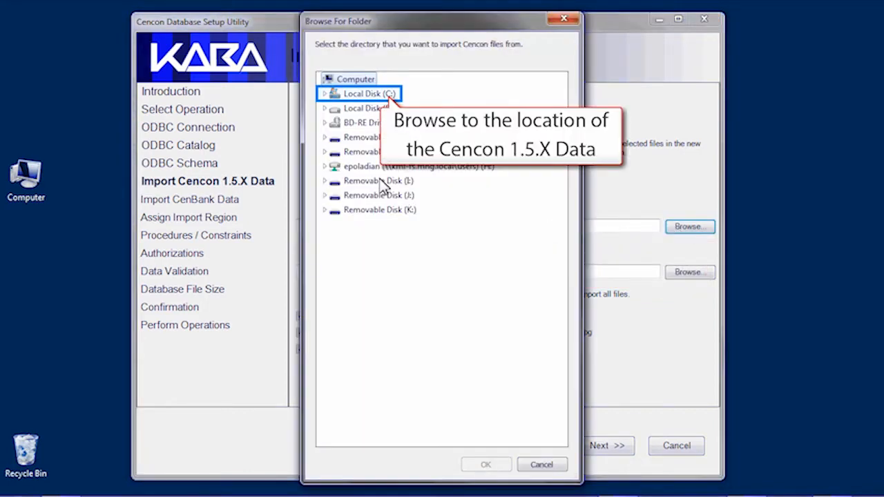
pyautogui.click(324, 95)
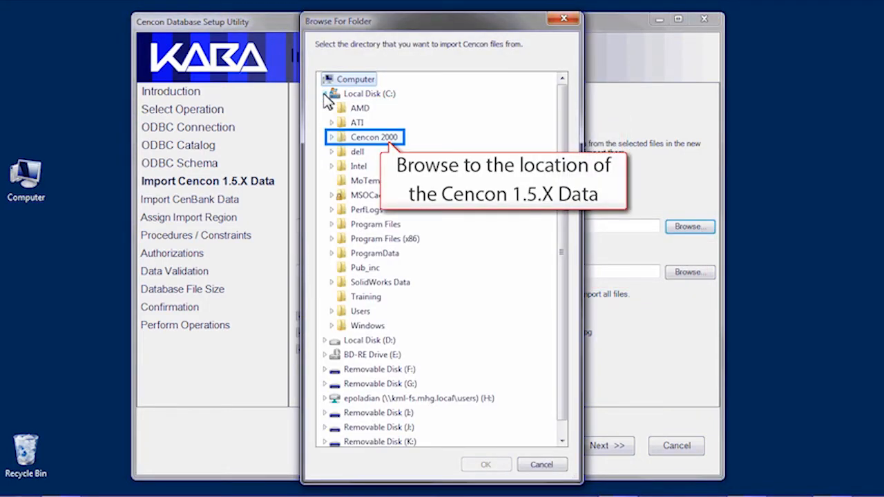
pyautogui.click(333, 137)
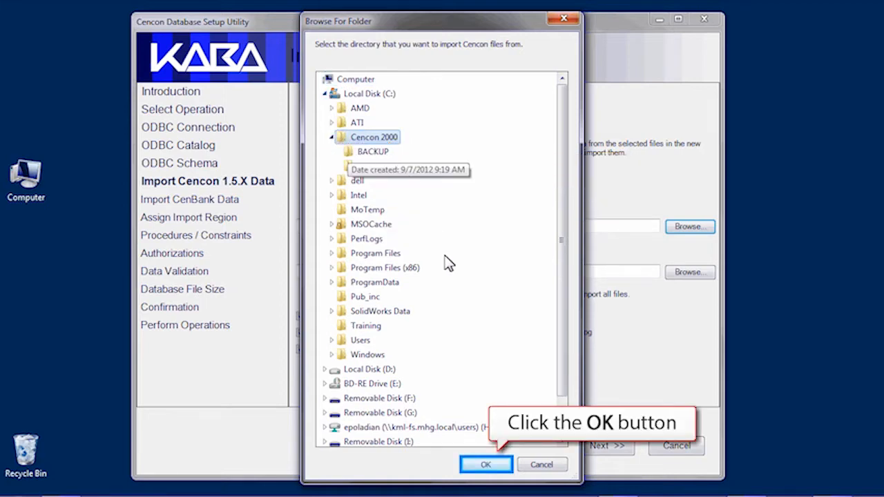
pyautogui.click(485, 465)
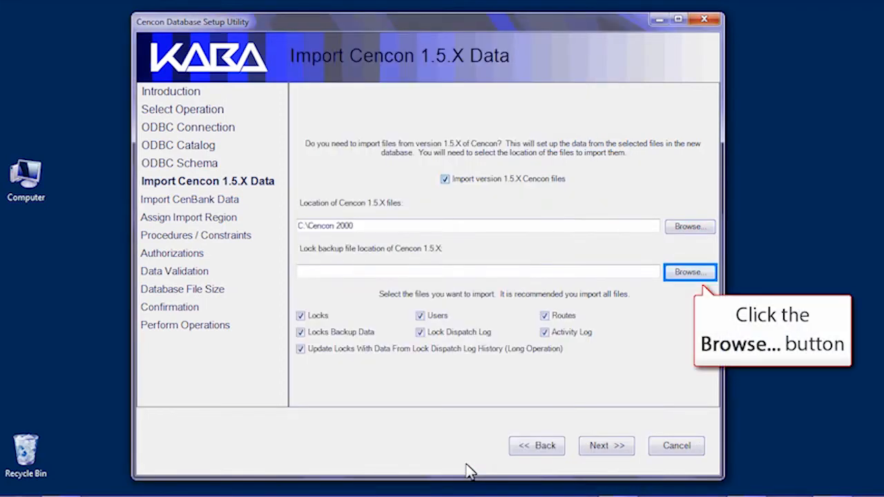
# Step: Point the lock backup files to C:\Cencon 2000\BACKUP and continue to Import CenBank
pyautogui.click(674, 275)
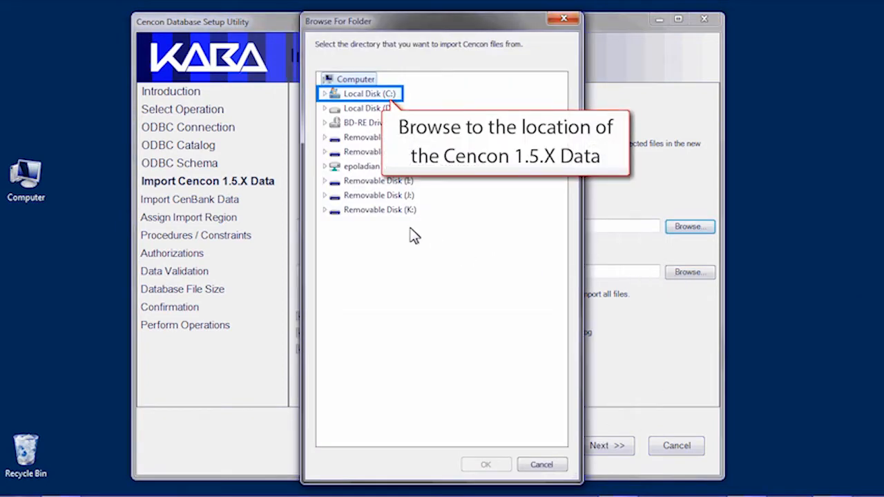
pyautogui.click(325, 94)
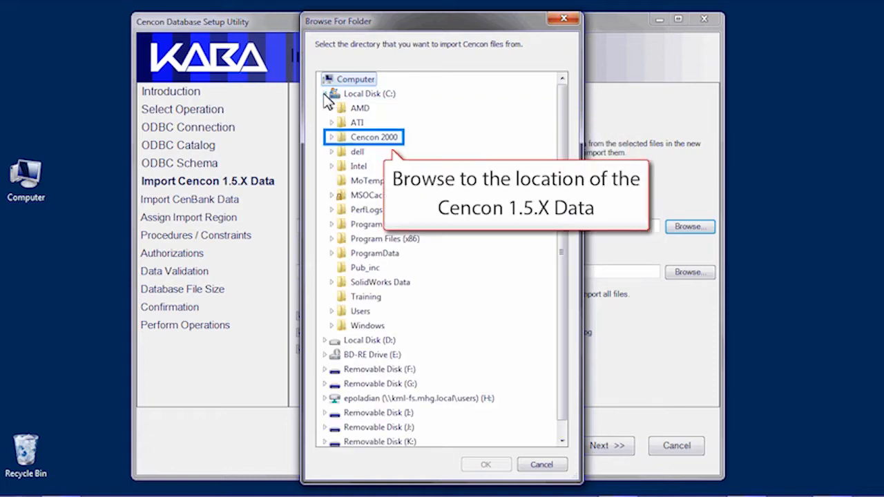
pyautogui.click(332, 138)
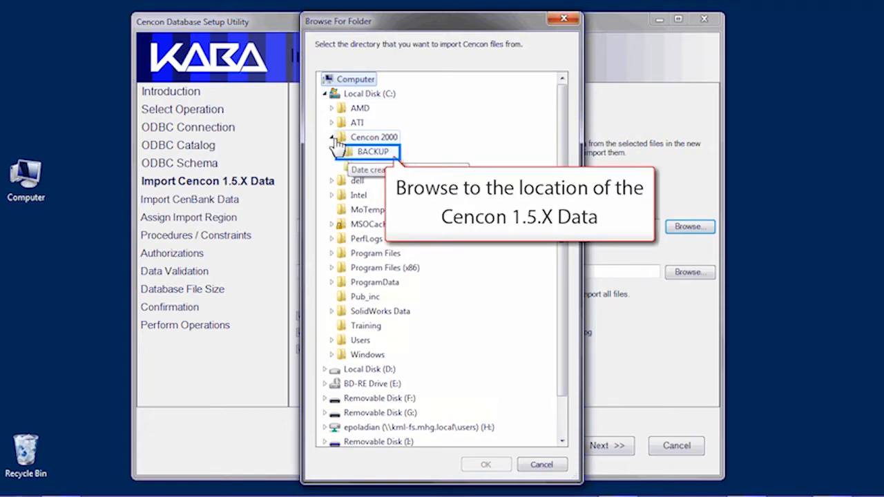
pyautogui.click(351, 155)
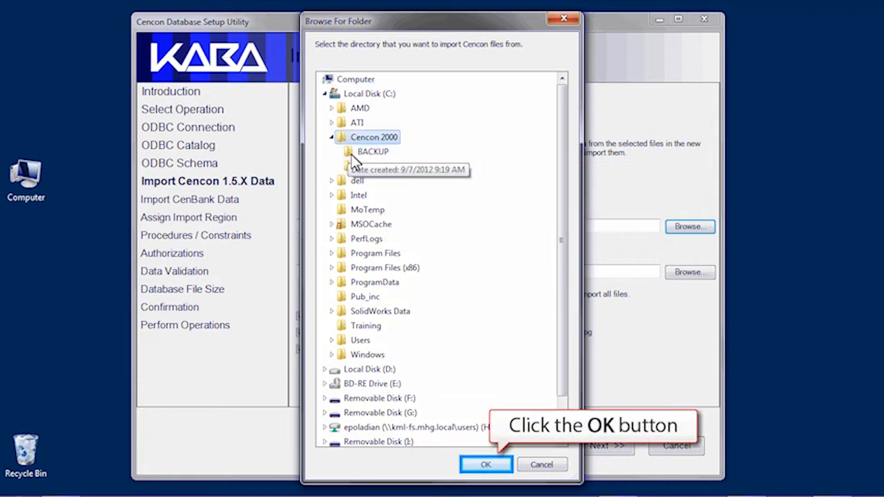
pyautogui.click(474, 467)
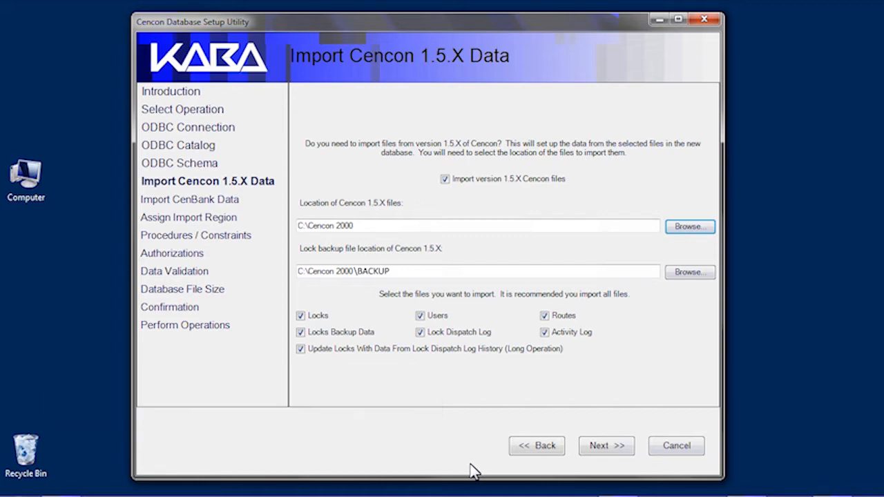
pyautogui.click(588, 447)
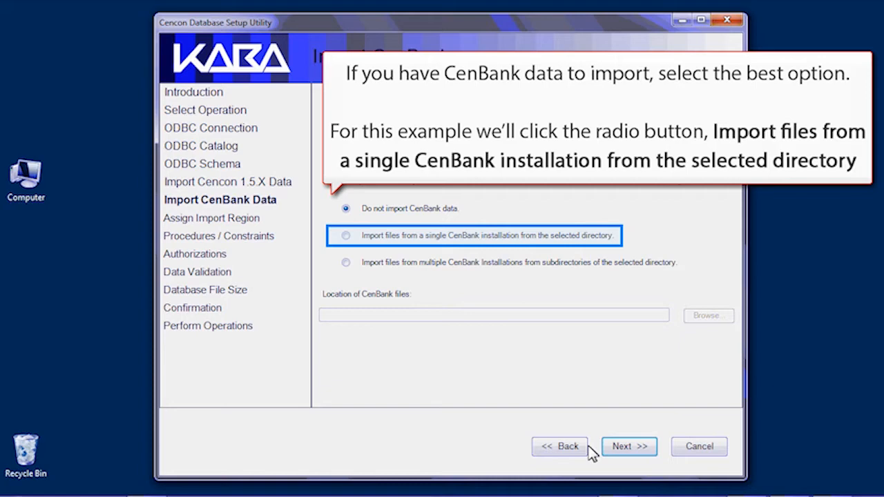
# Step: Choose the single CenBank installation import with its files located at C:\CenBank
pyautogui.click(345, 236)
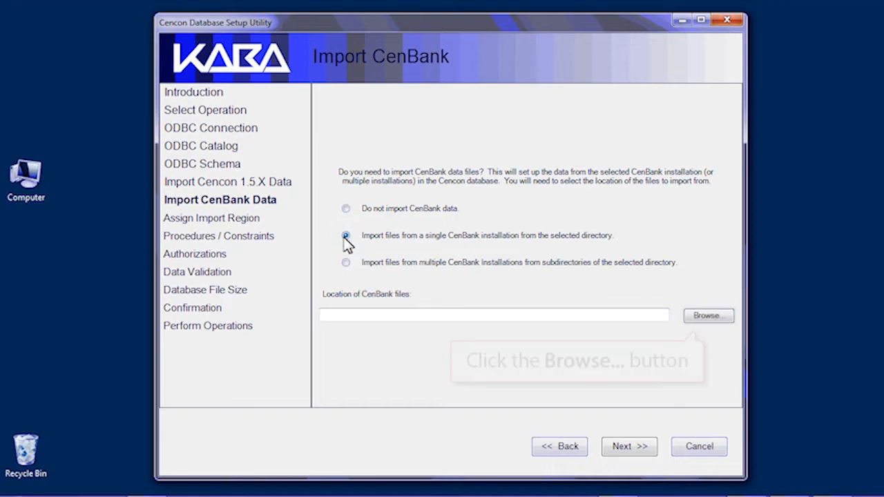
pyautogui.click(724, 318)
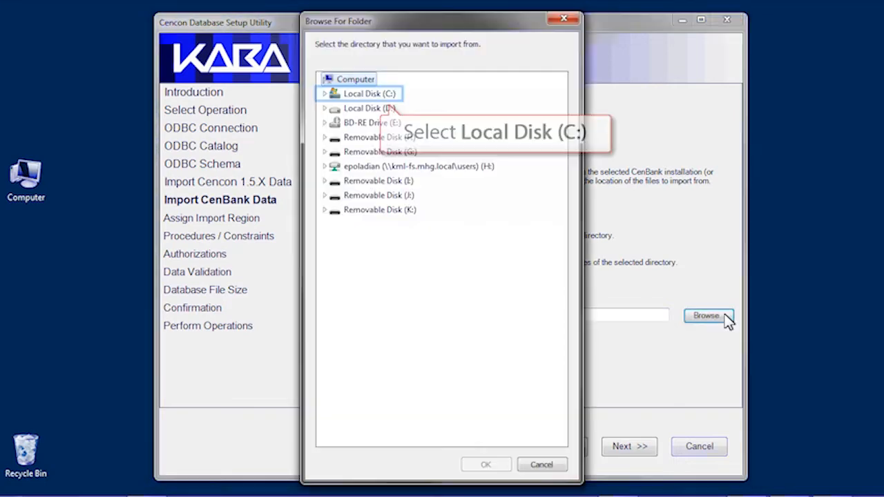
pyautogui.click(324, 94)
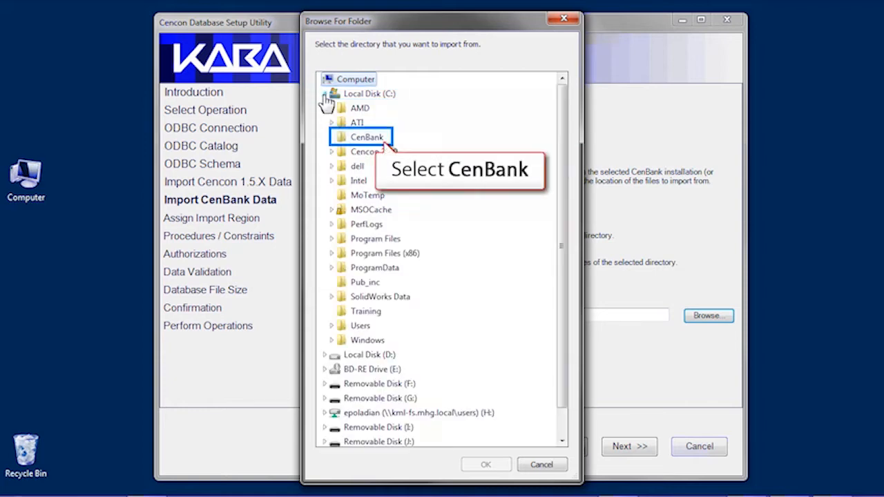
pyautogui.click(365, 138)
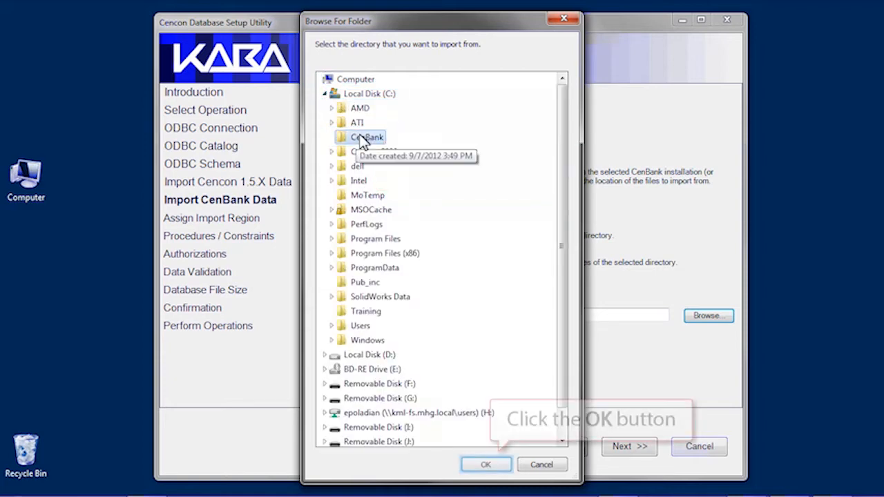
pyautogui.click(470, 469)
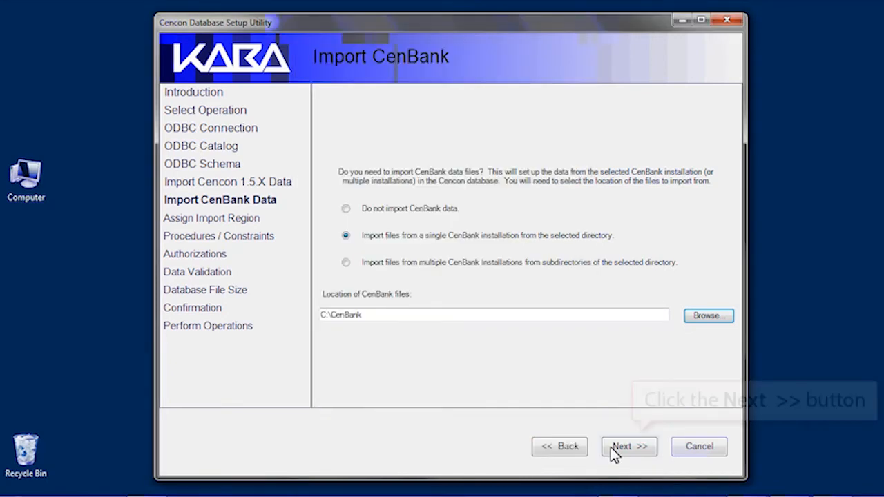
# Step: Keep every data validation check and run the operations until the log shows Setup Complete!
pyautogui.click(621, 447)
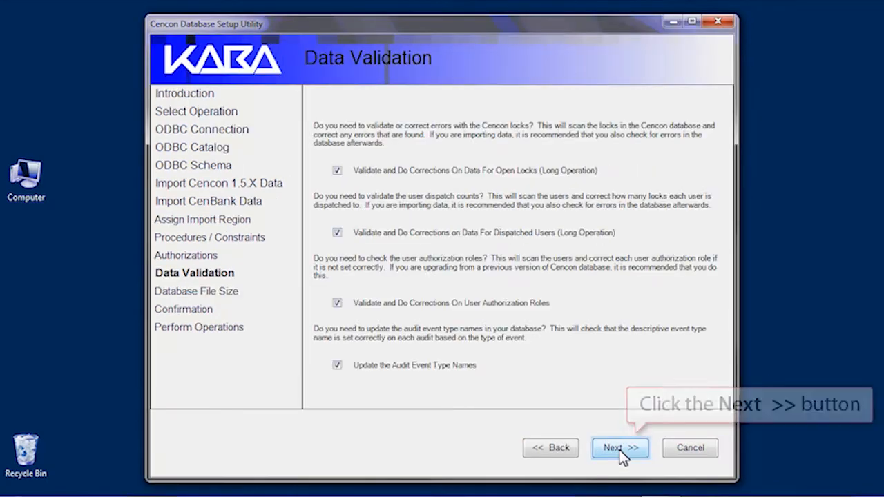
pyautogui.click(622, 449)
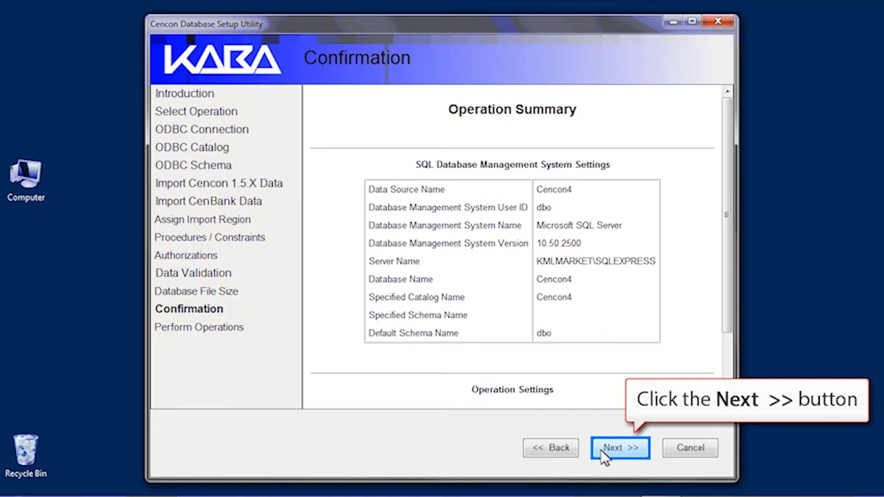
pyautogui.click(602, 449)
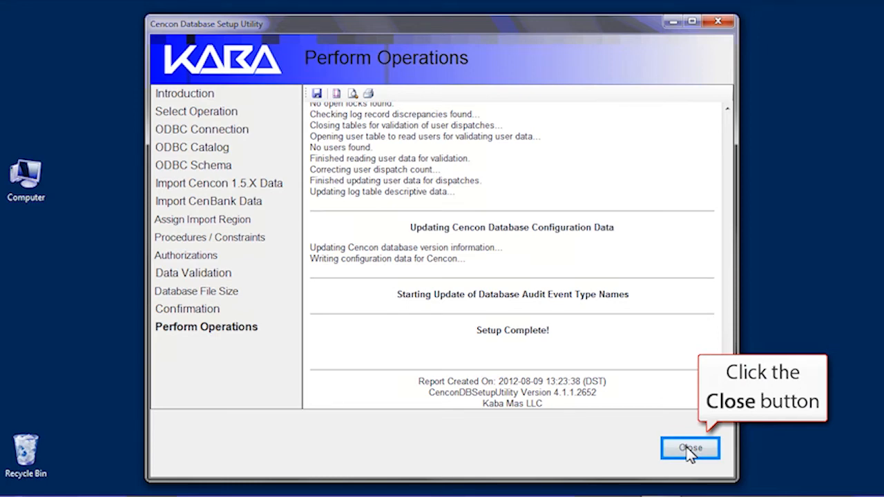
# Step: Close the finished database setup utility, returning to the 64-bit Cencon installer launcher
pyautogui.click(689, 449)
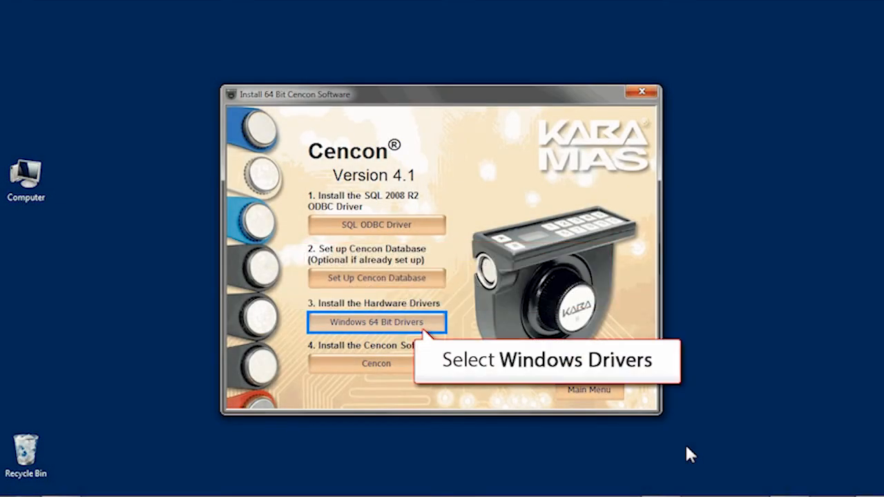
# Step: Install the Windows 64-bit USB Key Box and PCIO PCI card drivers and dismiss the results
pyautogui.click(339, 323)
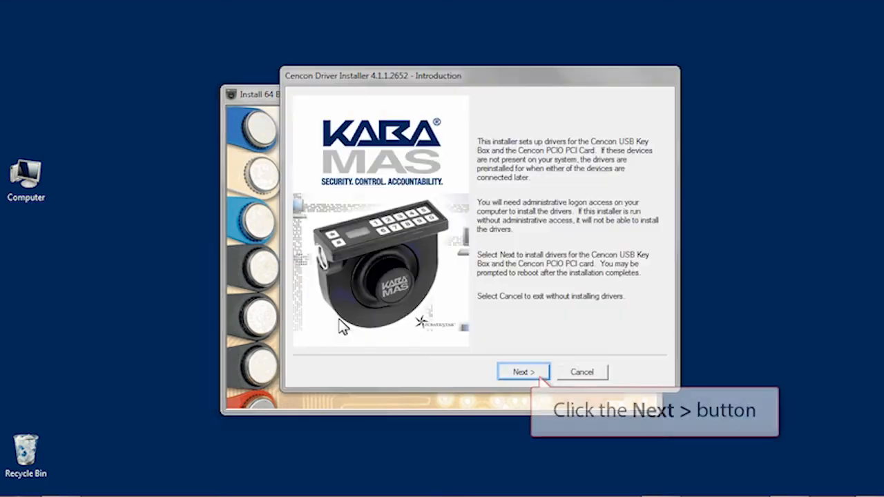
pyautogui.click(515, 377)
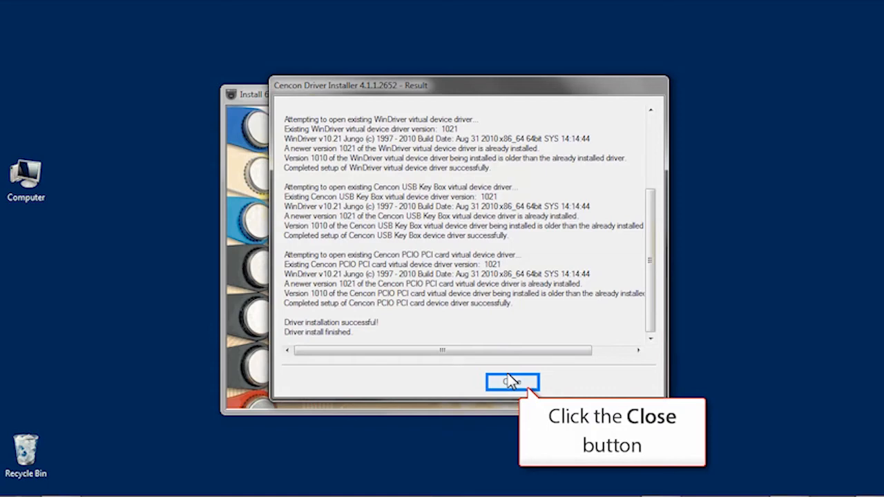
pyautogui.click(503, 384)
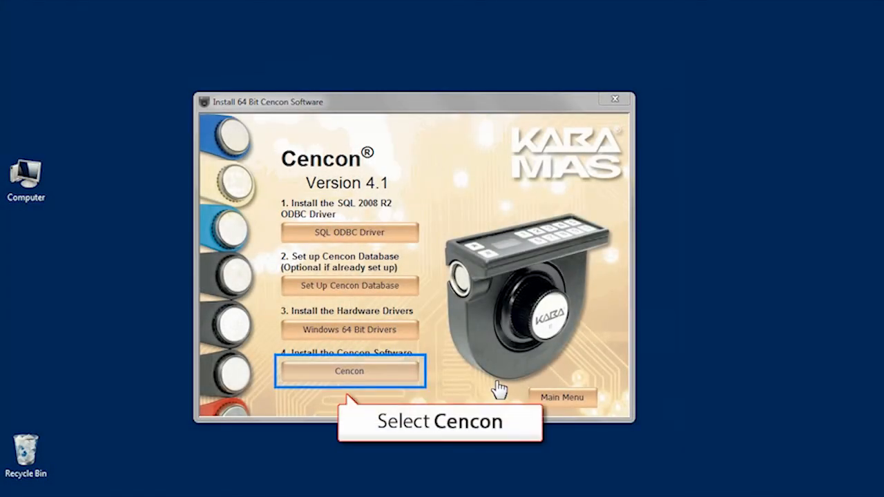
# Step: Install Cencon 4 to C:\Cencon4\ after agreeing to the license, then close the wizard
pyautogui.click(408, 378)
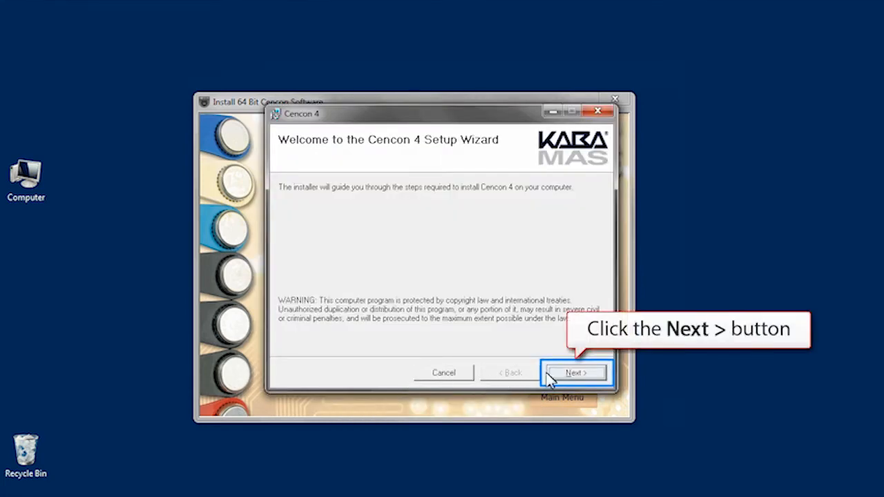
pyautogui.click(568, 374)
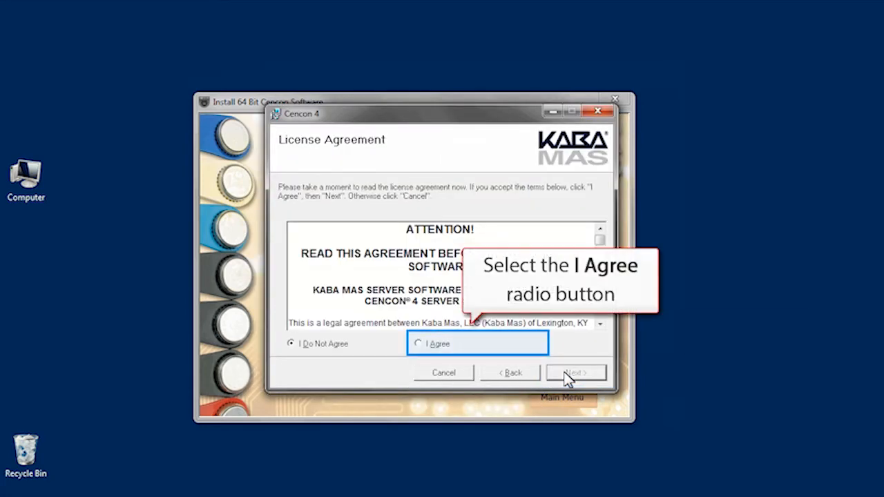
pyautogui.click(418, 345)
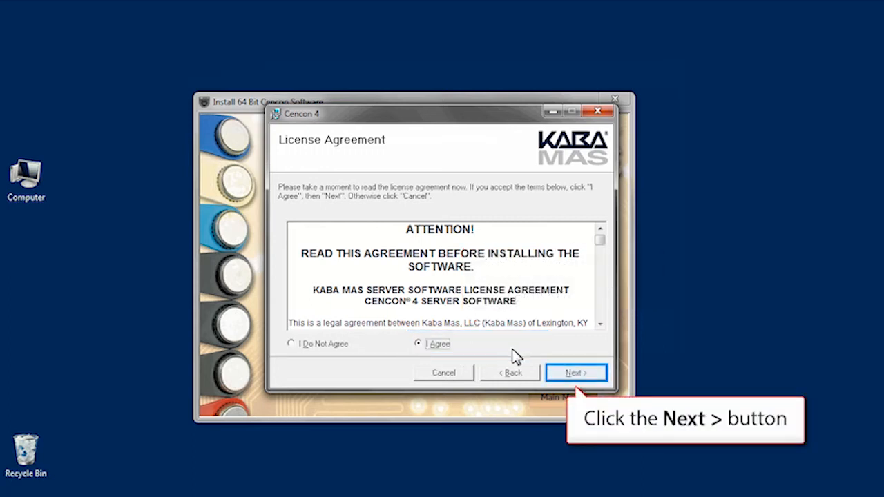
pyautogui.click(561, 377)
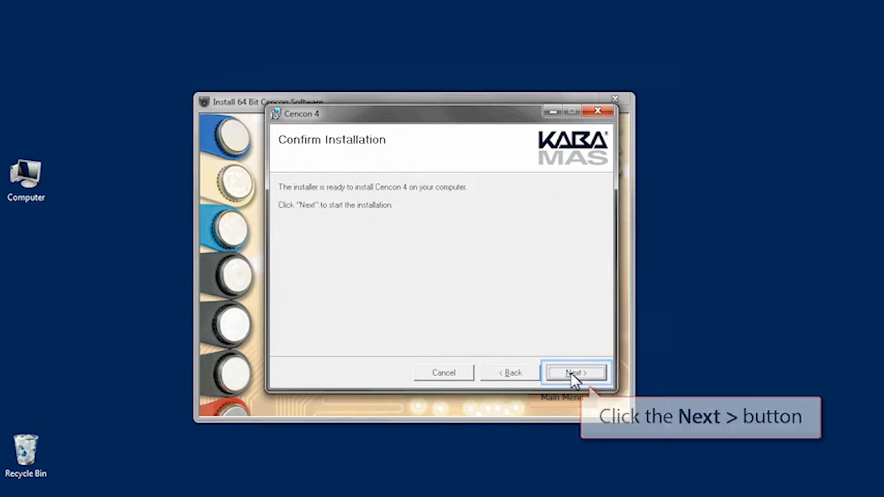
pyautogui.click(575, 374)
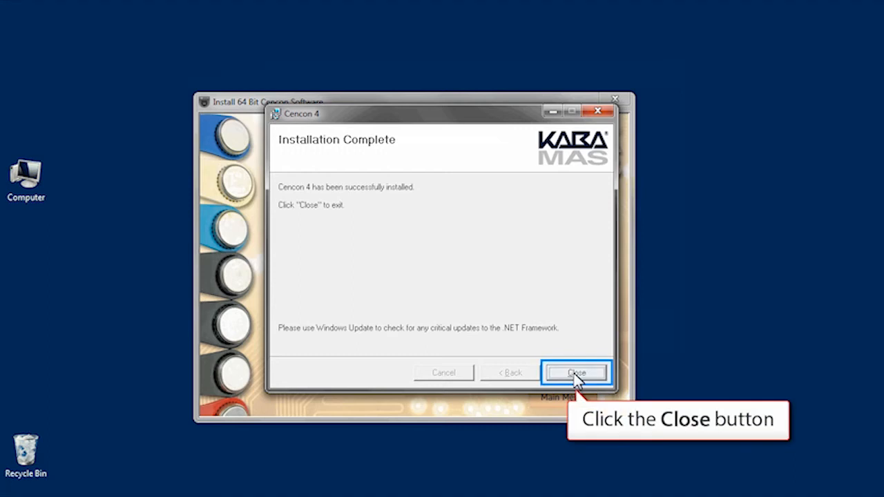
pyautogui.click(575, 373)
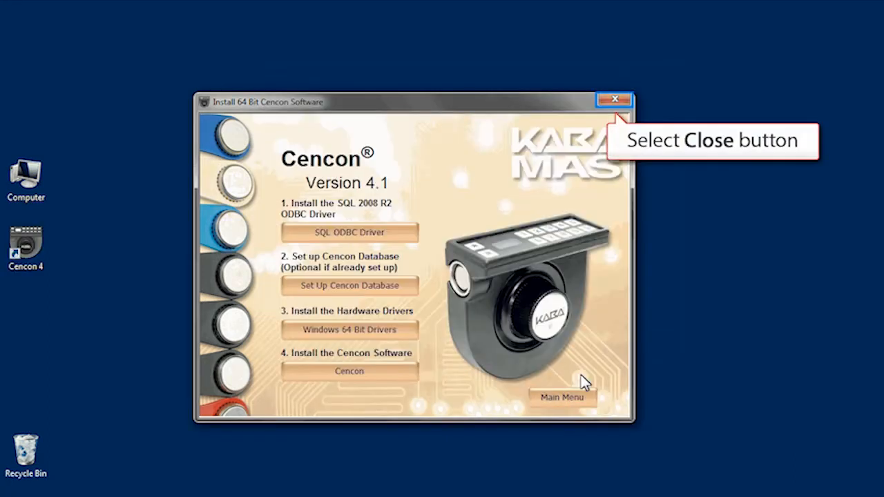
# Step: Close the Cencon installer and open Data Sources (ODBC) from Control Panel's Administrative Tools
pyautogui.click(608, 98)
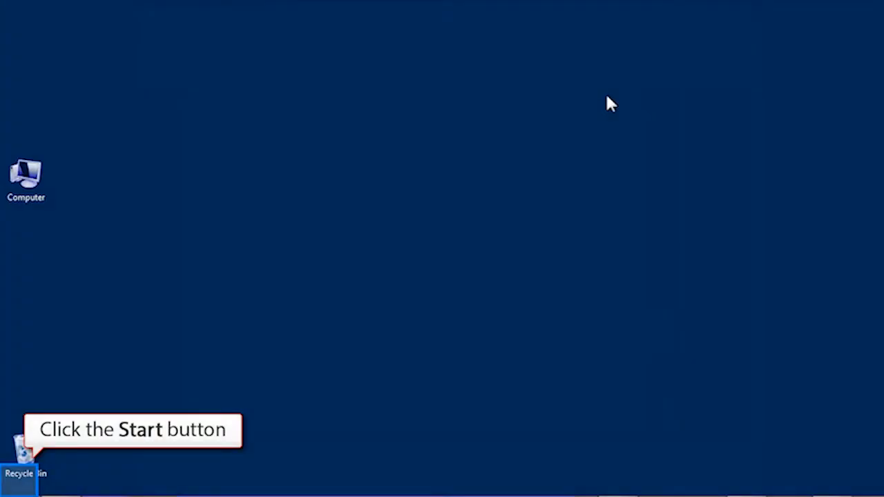
pyautogui.click(24, 487)
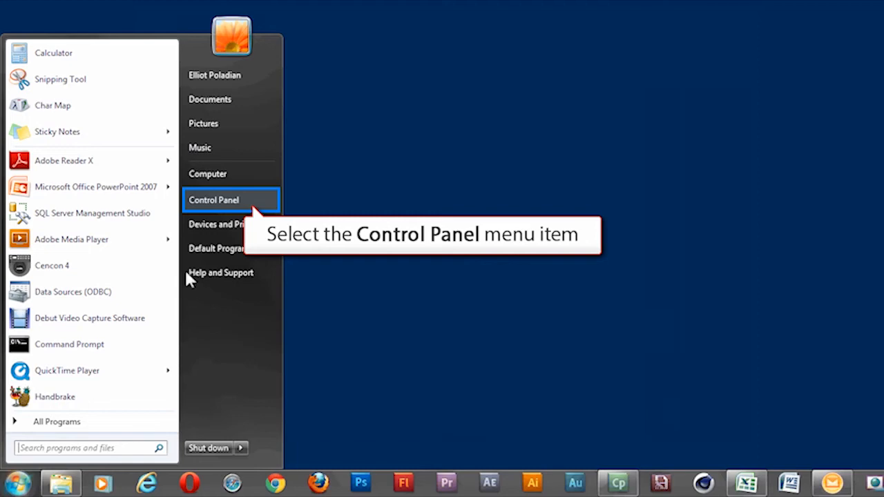
pyautogui.click(189, 200)
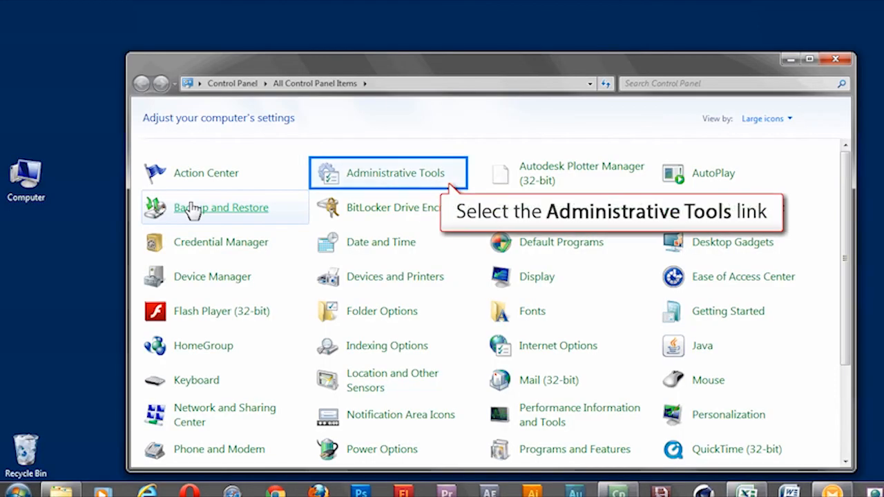
pyautogui.click(413, 184)
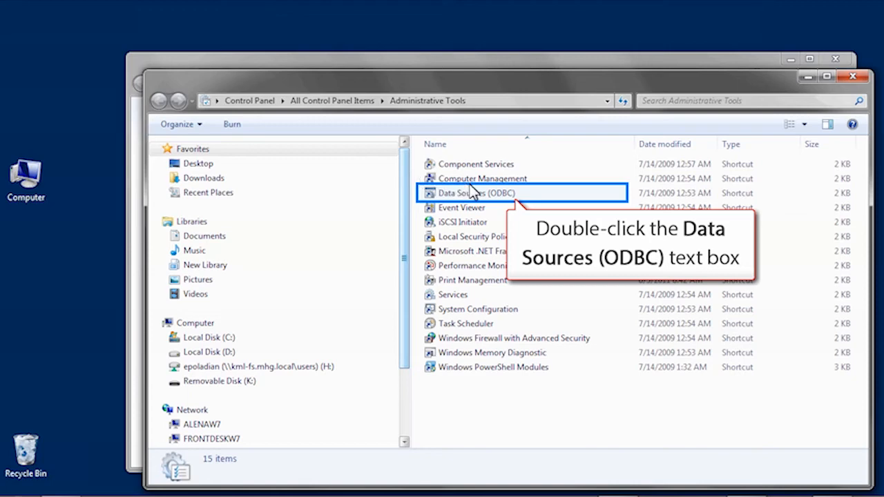
pyautogui.doubleClick(477, 193)
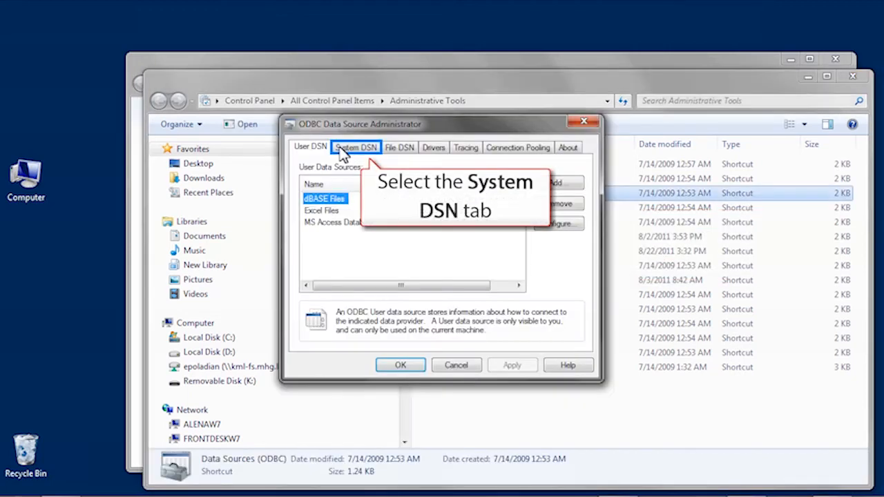
# Step: Reconfigure the Cencon4 system DSN, keeping Windows authentication, with Cencon4 as its default database
pyautogui.click(341, 149)
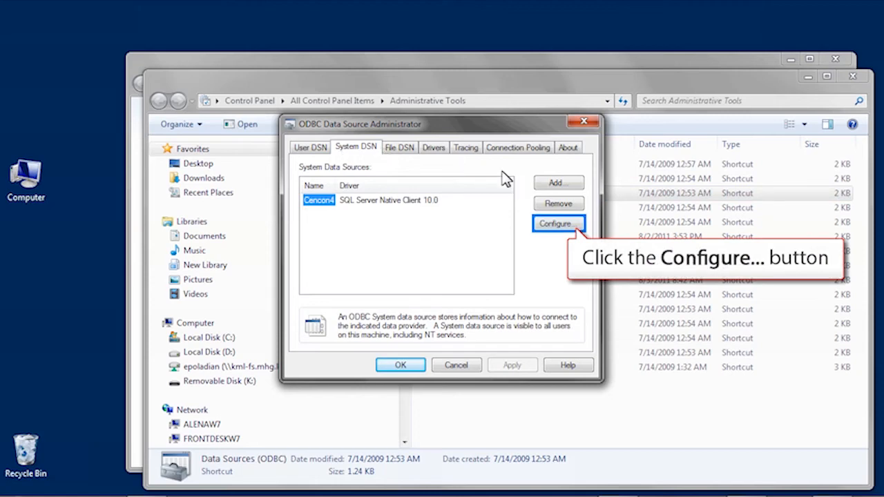
pyautogui.click(550, 227)
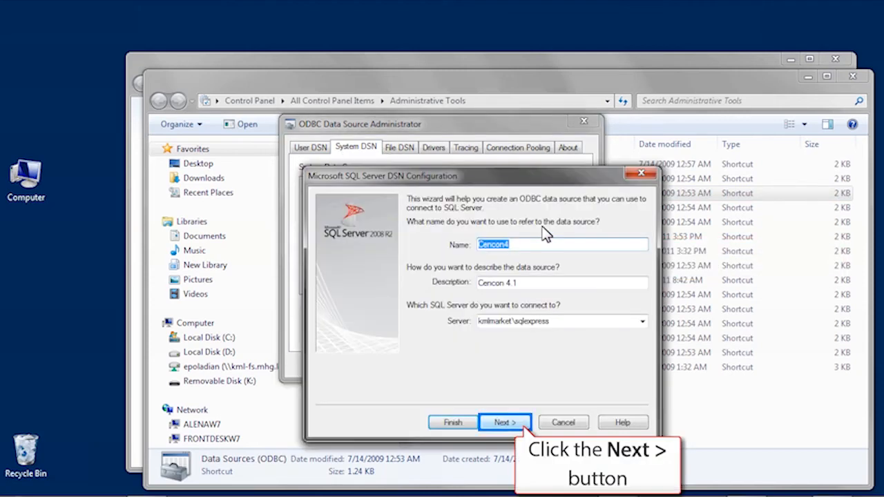
pyautogui.click(488, 426)
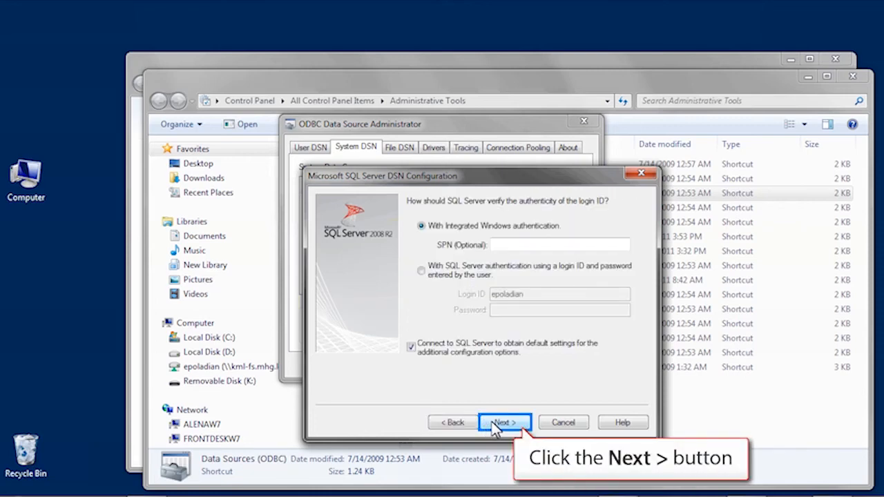
pyautogui.click(495, 424)
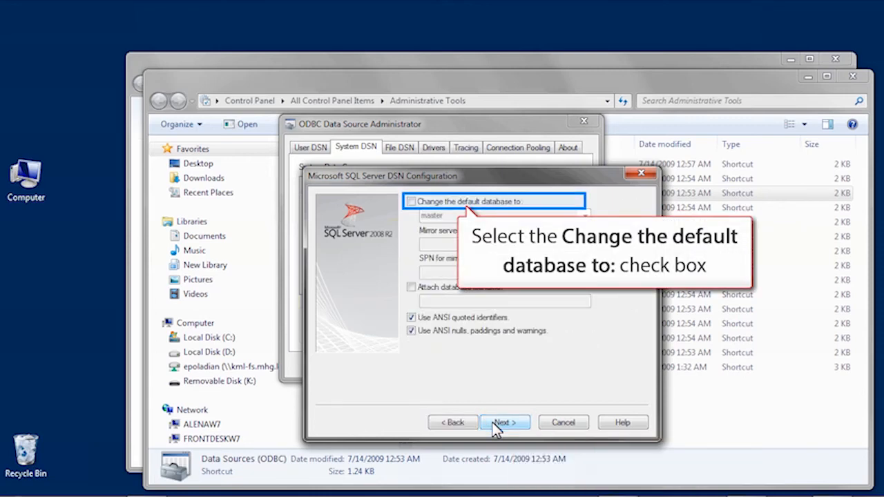
pyautogui.click(412, 201)
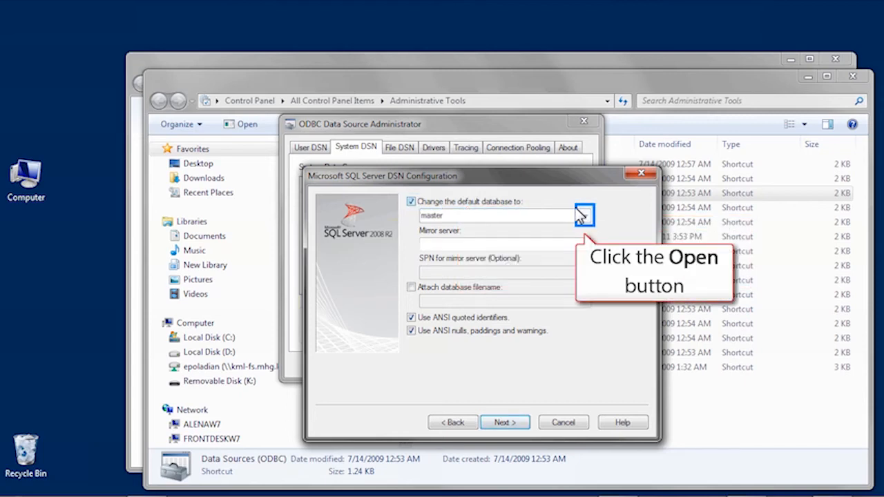
pyautogui.click(584, 215)
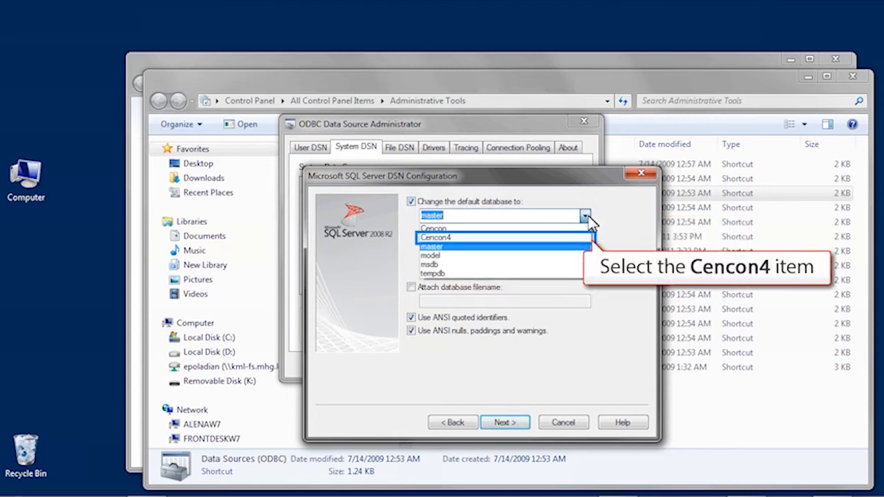
pyautogui.click(548, 237)
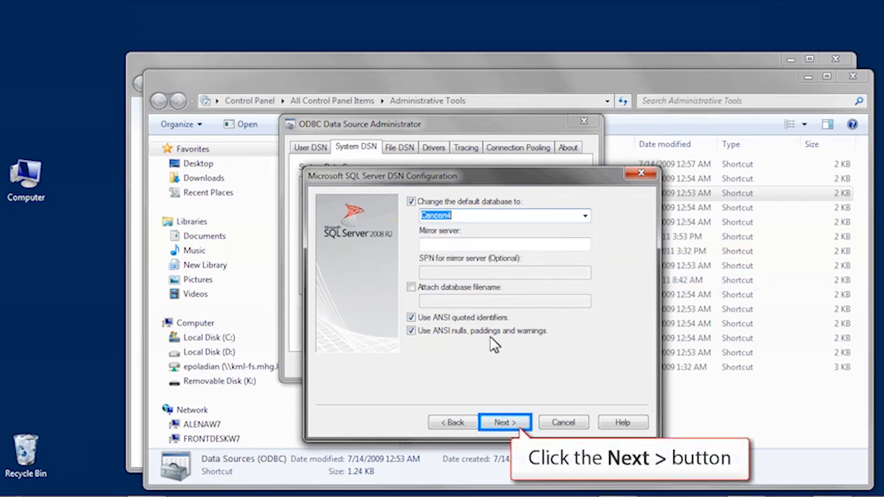
pyautogui.click(491, 427)
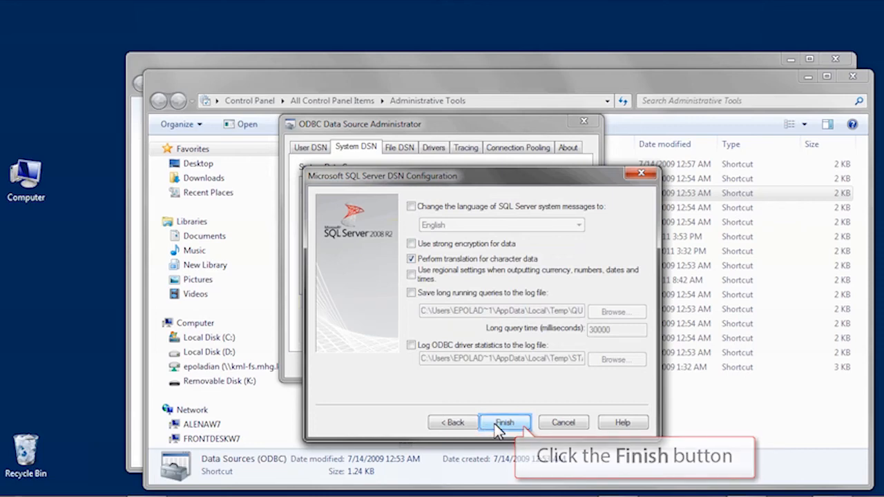
pyautogui.click(500, 424)
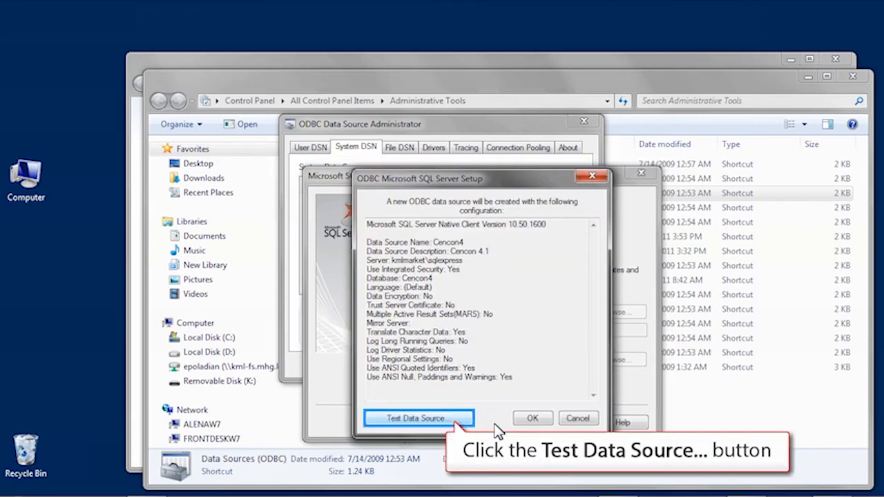
# Step: Test the Cencon4 data source successfully, save it, and close Administrative Tools and Control Panel
pyautogui.click(389, 422)
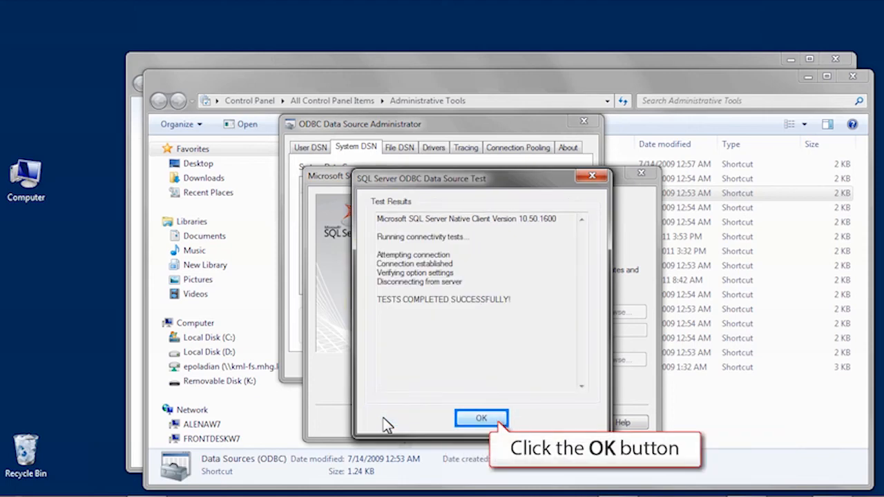
pyautogui.click(467, 420)
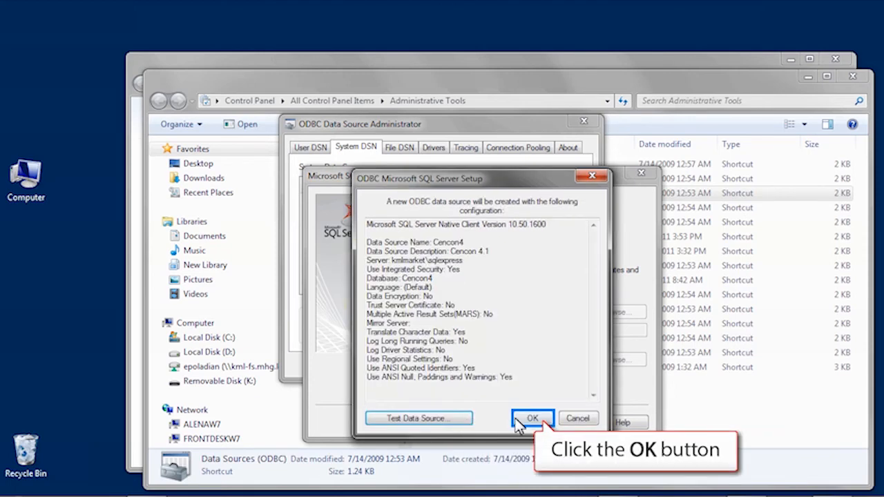
pyautogui.click(528, 420)
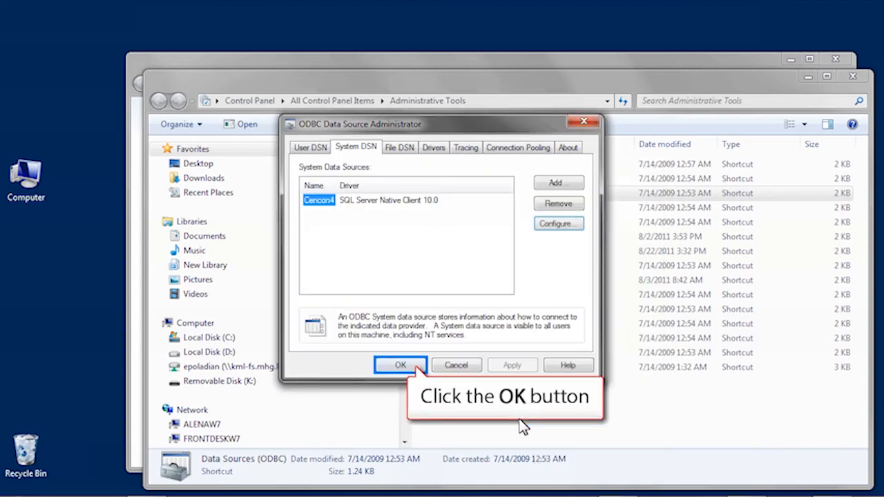
pyautogui.click(384, 367)
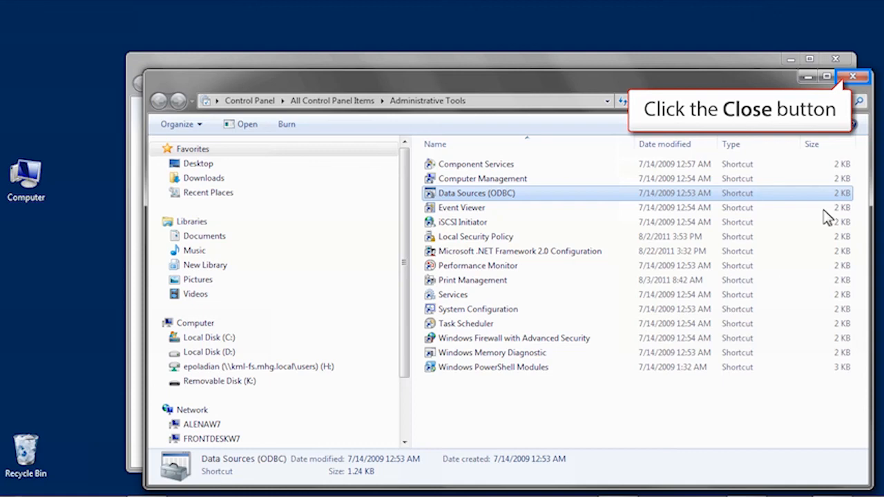
pyautogui.click(855, 77)
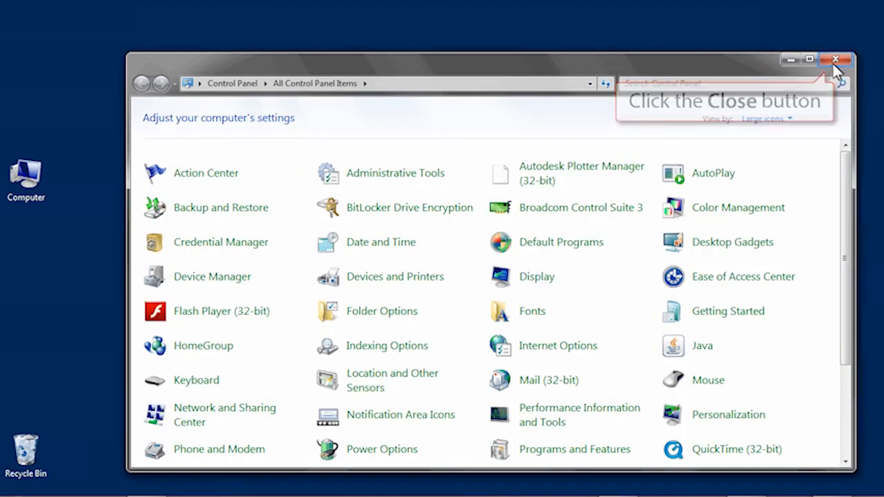
pyautogui.click(834, 60)
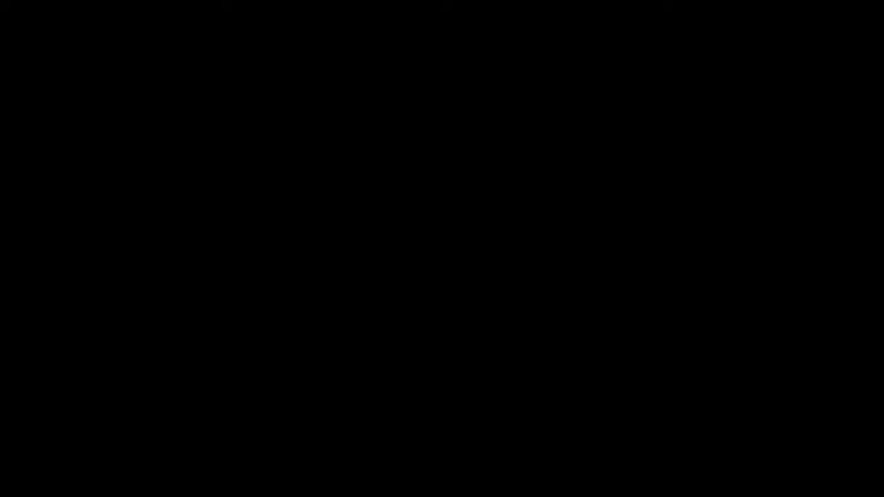